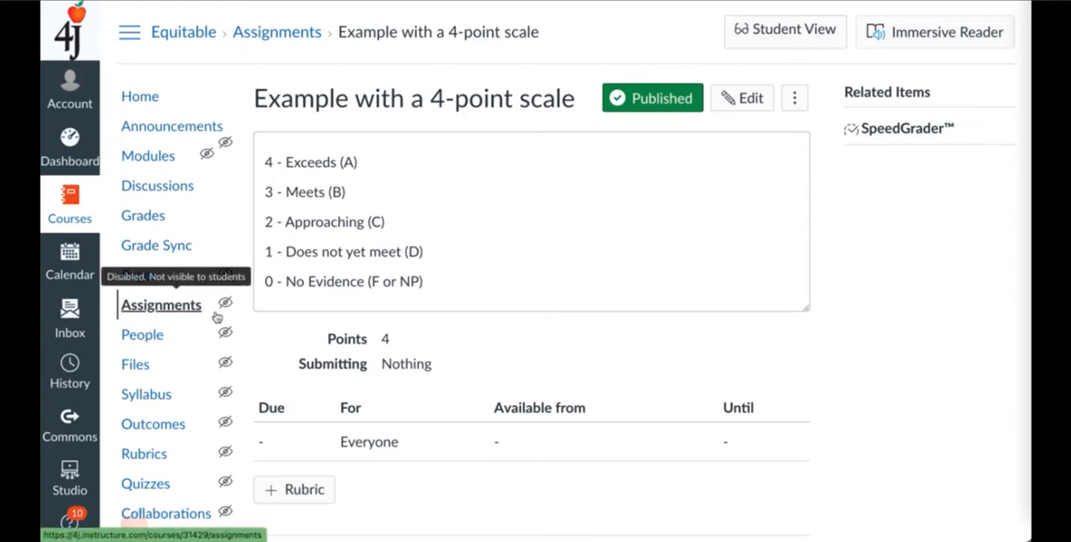
# - Open the course settings and bring up the course's current grading scheme
pyautogui.scroll(-1, 195, 410)
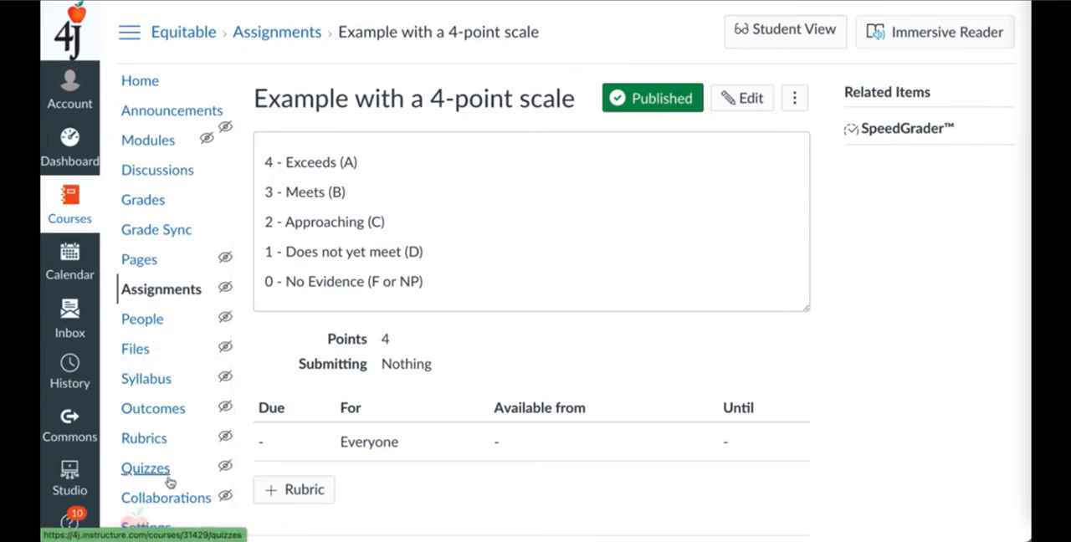
pyautogui.click(146, 528)
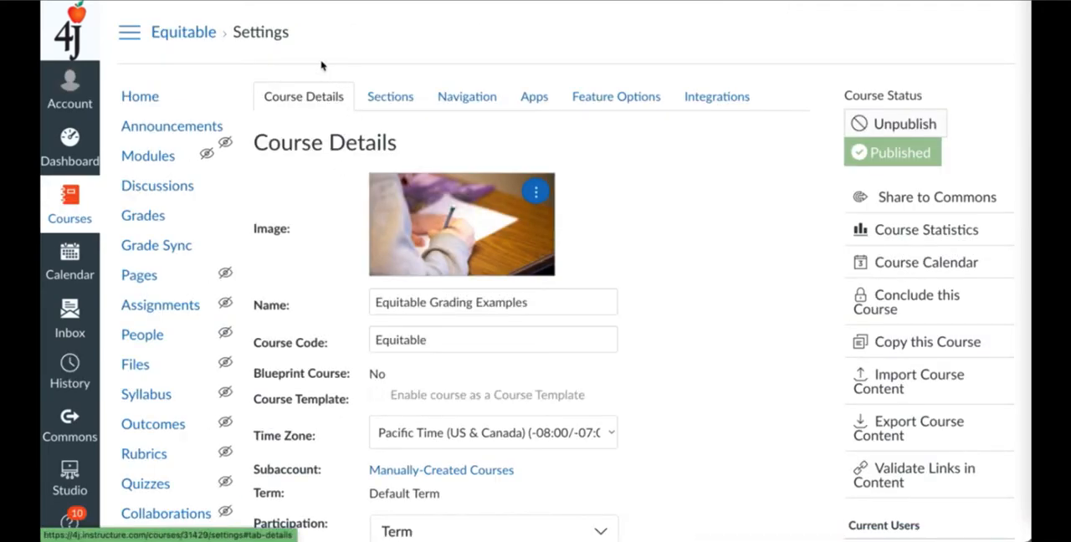
pyautogui.scroll(-5, 464, 322)
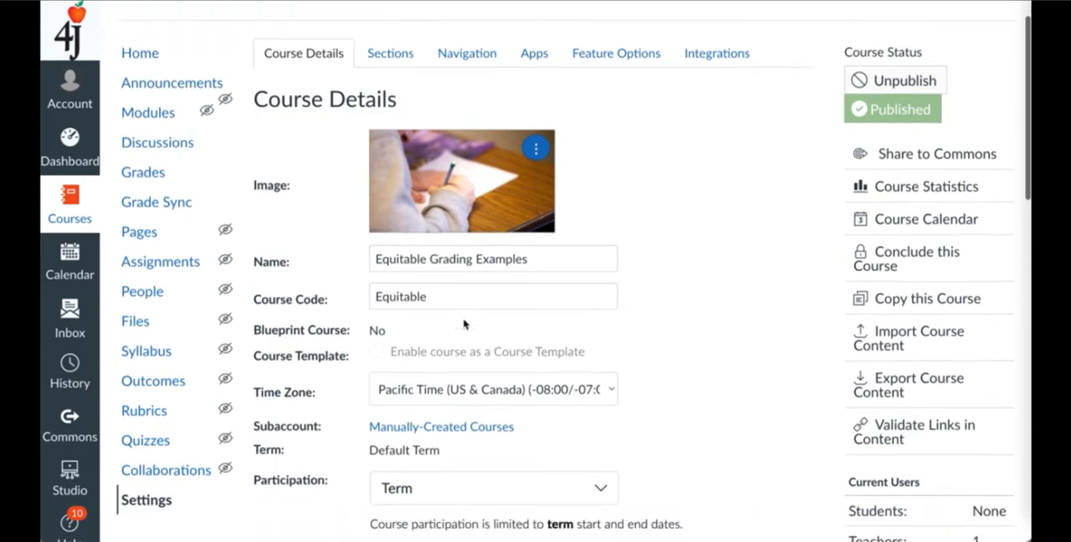
pyautogui.scroll(-4, 465, 324)
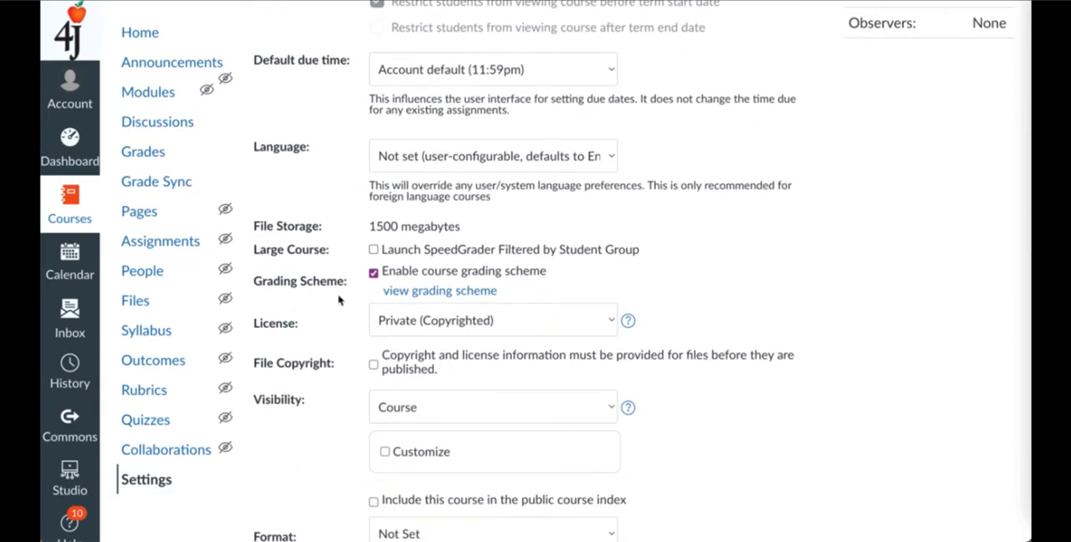
pyautogui.click(435, 295)
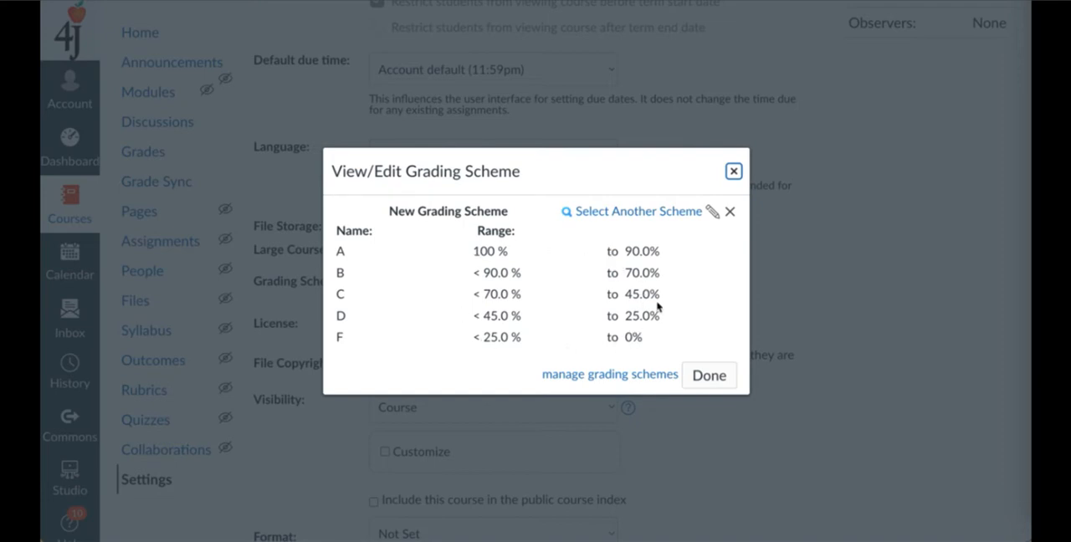
# - Select another scheme for the course, using the "Proficiency [HP - No Basis] 4pt Scale" grading standard
pyautogui.click(627, 212)
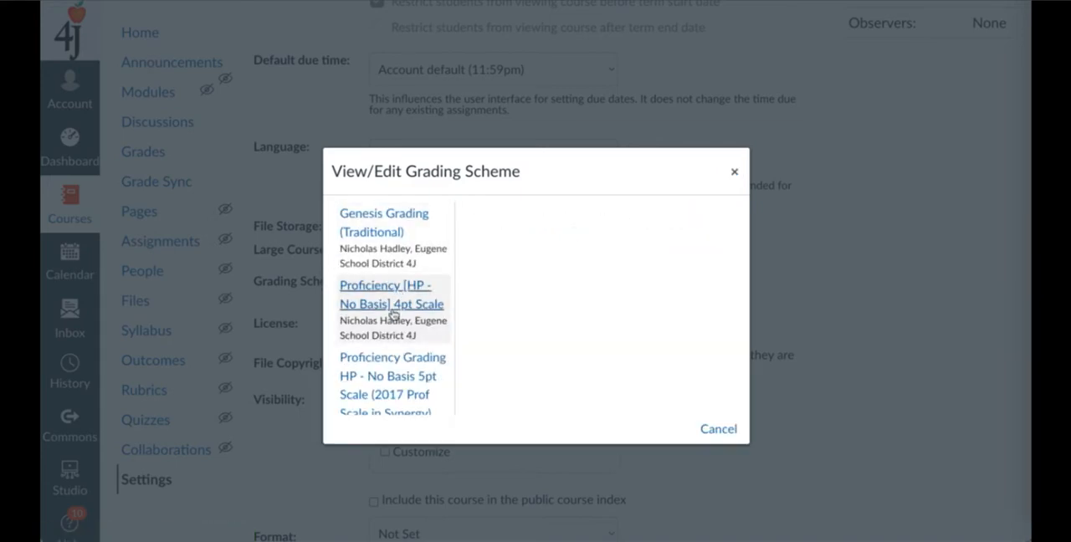
pyautogui.scroll(-1, 393, 334)
pyautogui.scroll(-5, 393, 334)
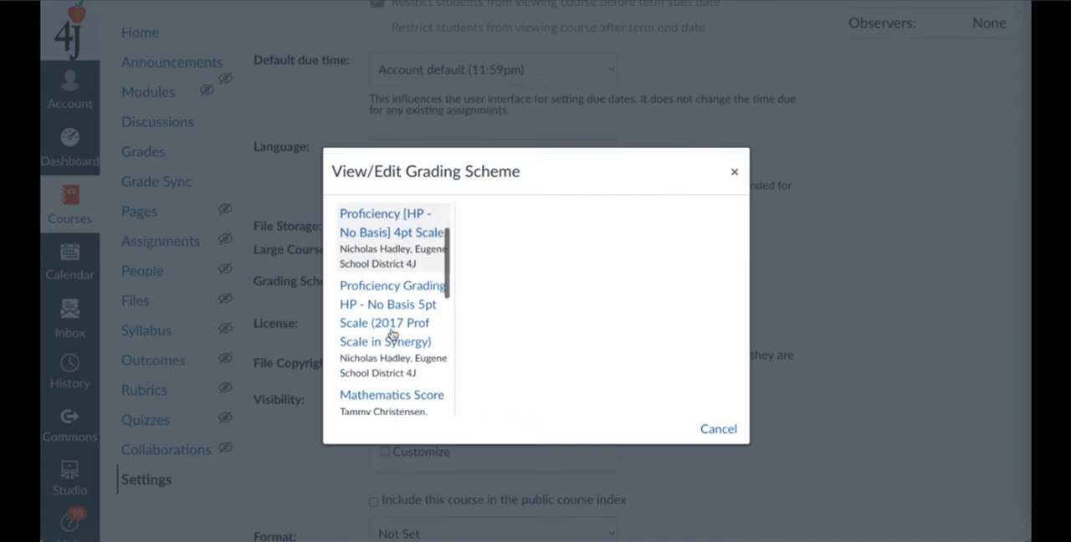
pyautogui.scroll(5, 393, 334)
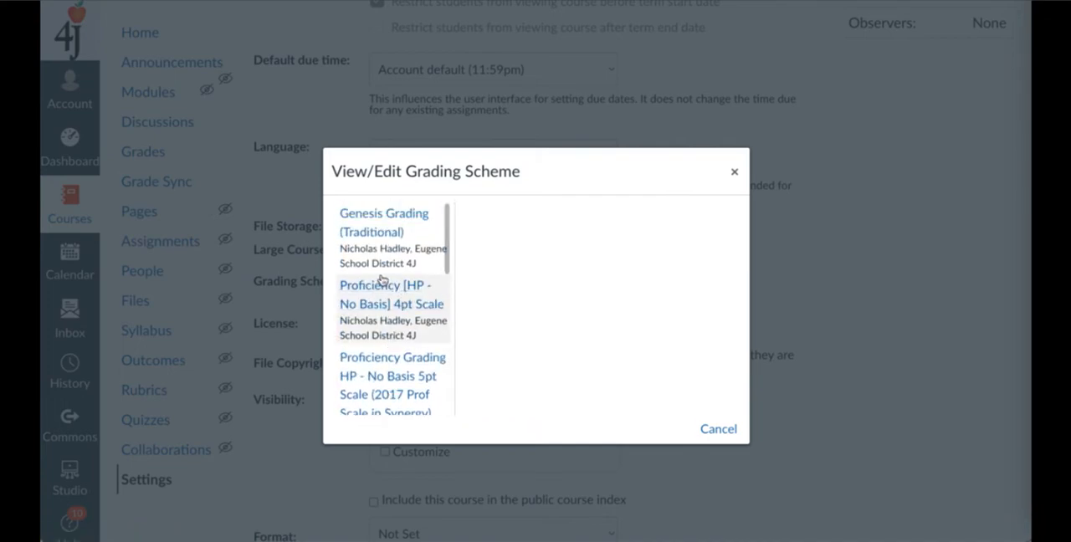
pyautogui.click(397, 303)
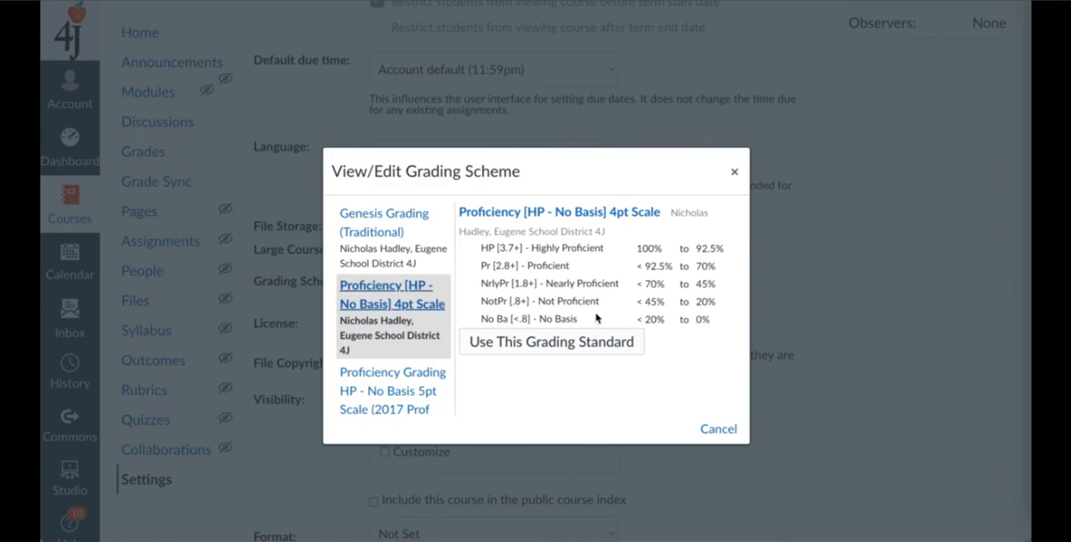
pyautogui.click(544, 348)
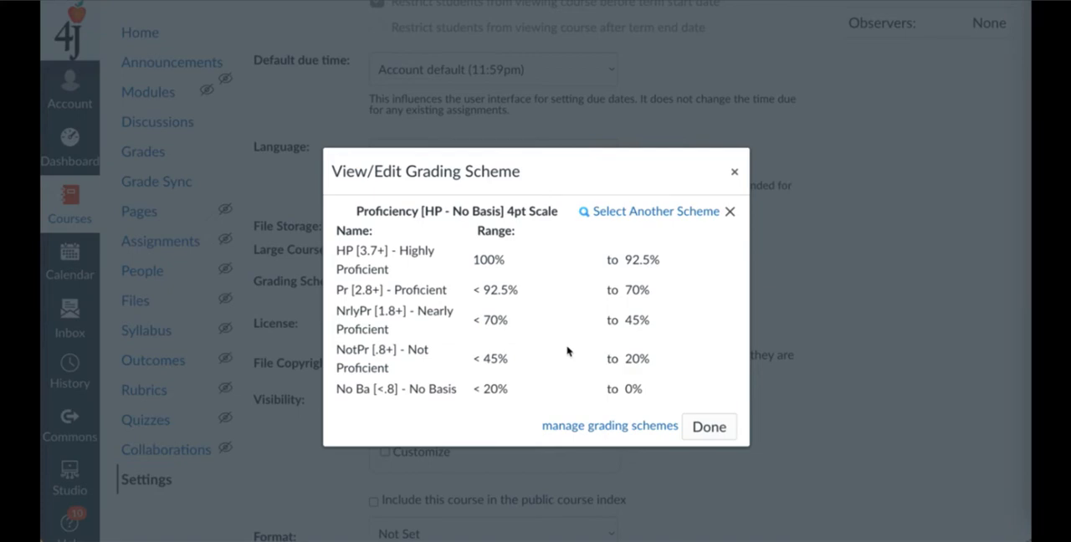
# - Go to the grading scheme management page and look through the existing district and course schemes
pyautogui.click(626, 427)
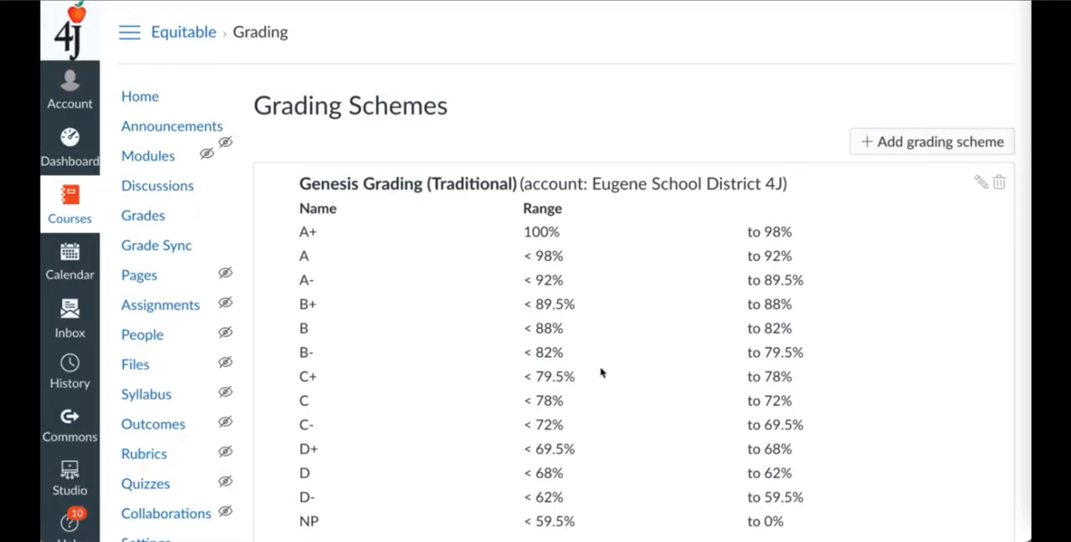
pyautogui.scroll(-5, 603, 372)
pyautogui.scroll(-5, 601, 373)
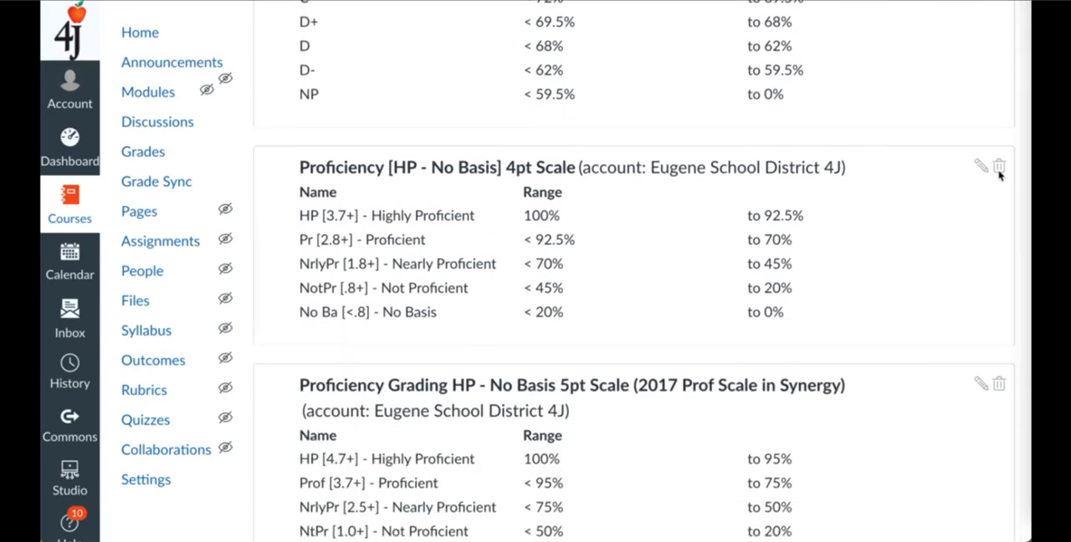
pyautogui.scroll(8, 885, 176)
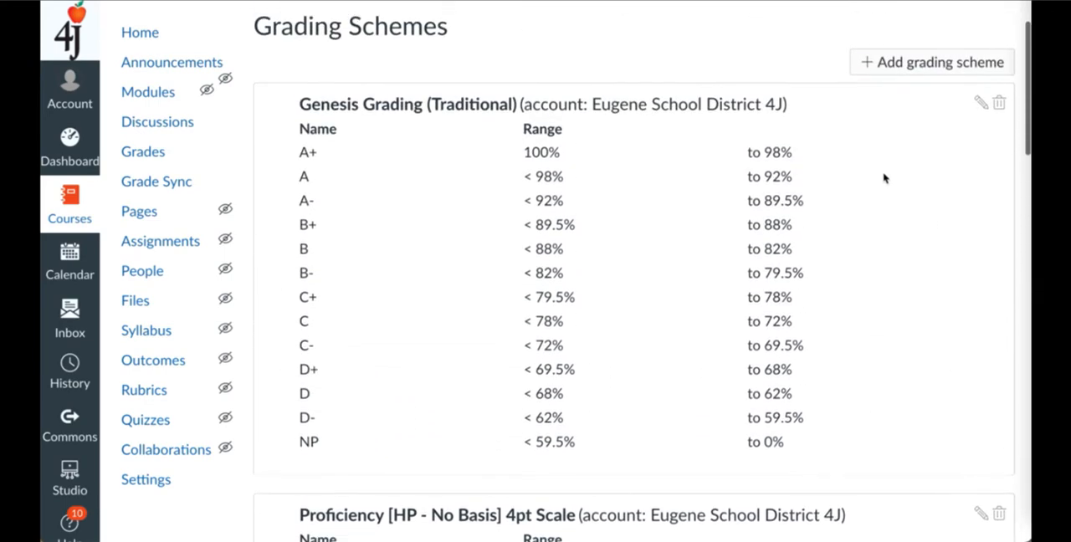
pyautogui.scroll(-20, 885, 179)
pyautogui.scroll(-3, 885, 179)
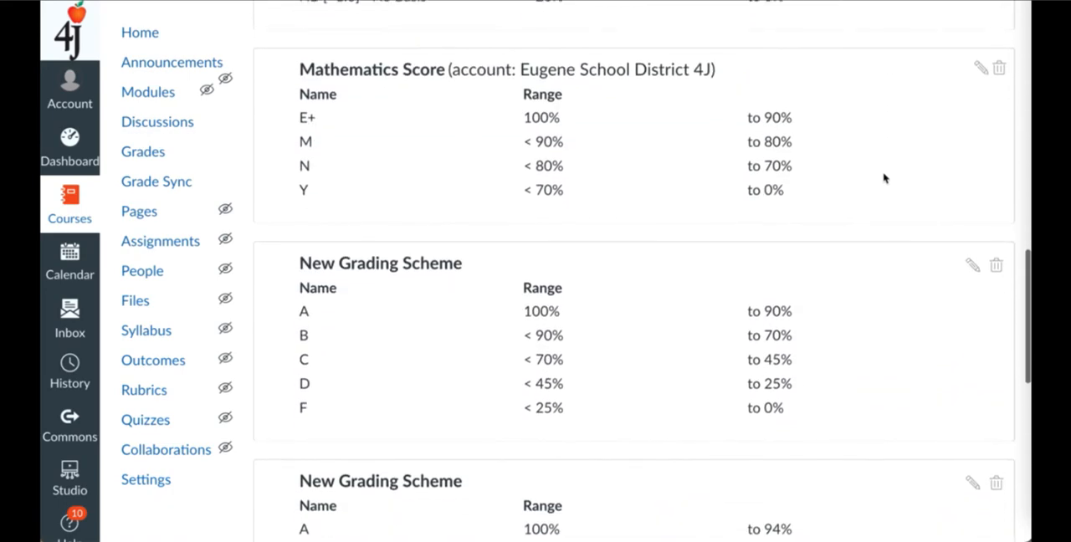
# - Open the course's five-level A to F scheme for editing, cancel it, and examine which other schemes can be edited
pyautogui.click(971, 175)
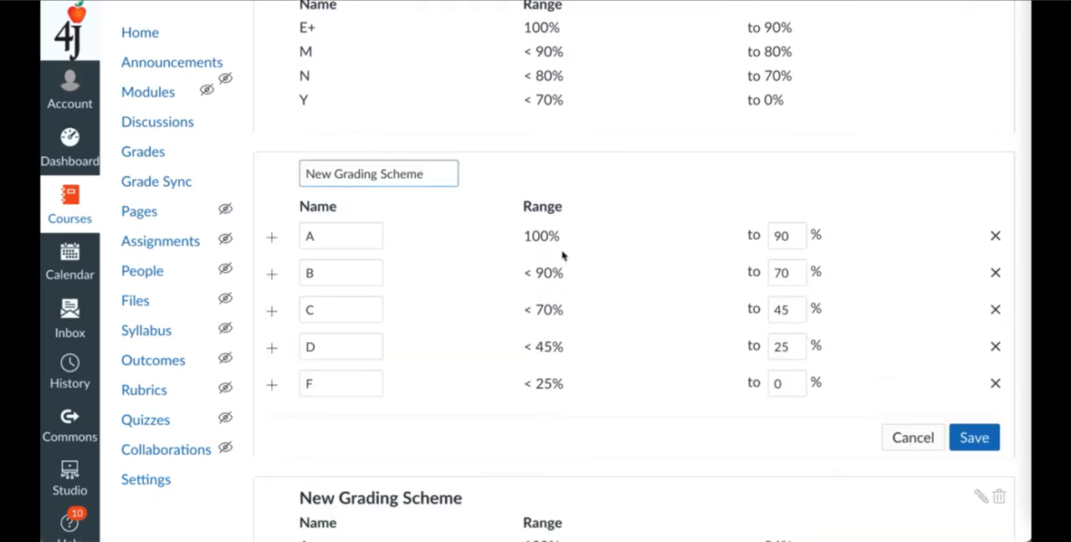
pyautogui.click(931, 446)
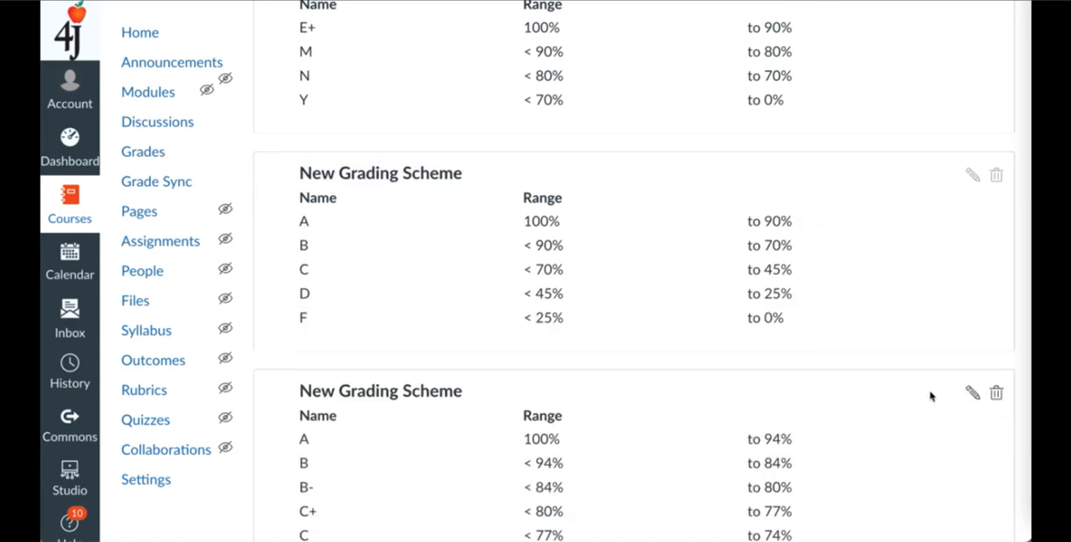
pyautogui.scroll(-1, 930, 397)
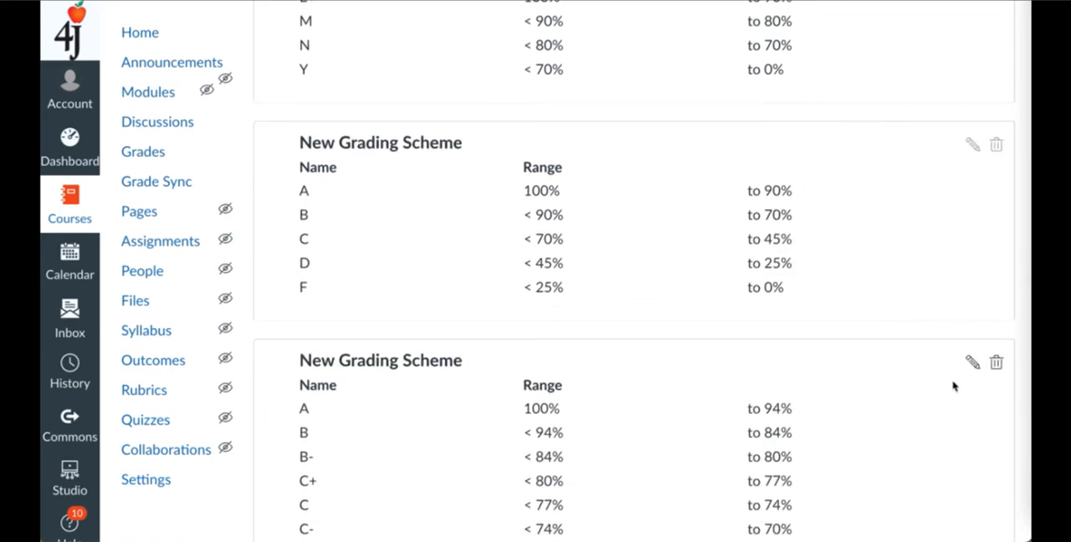
pyautogui.scroll(-1, 941, 396)
pyautogui.scroll(-4, 941, 396)
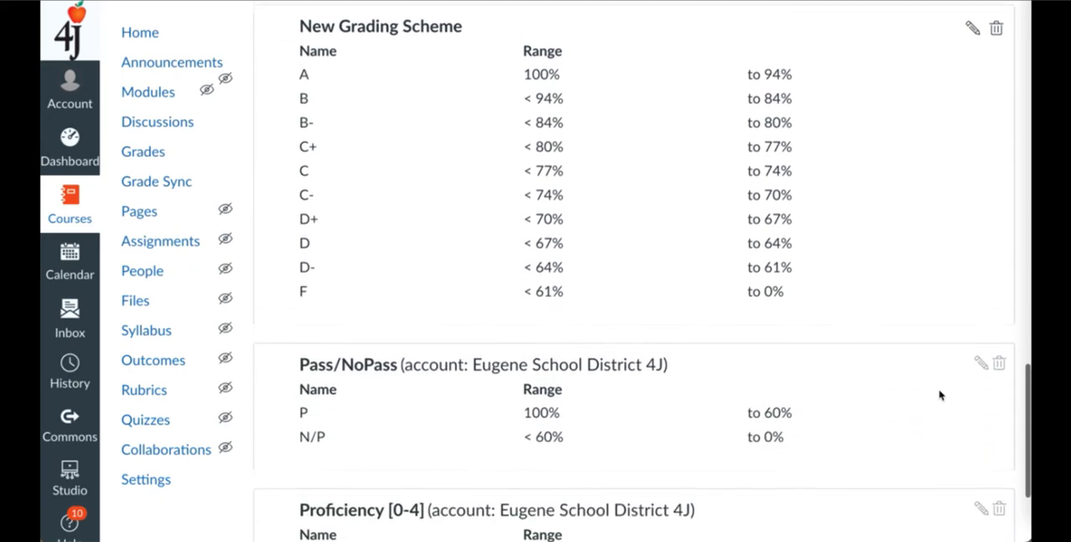
pyautogui.scroll(1, 941, 396)
pyautogui.scroll(1, 941, 396)
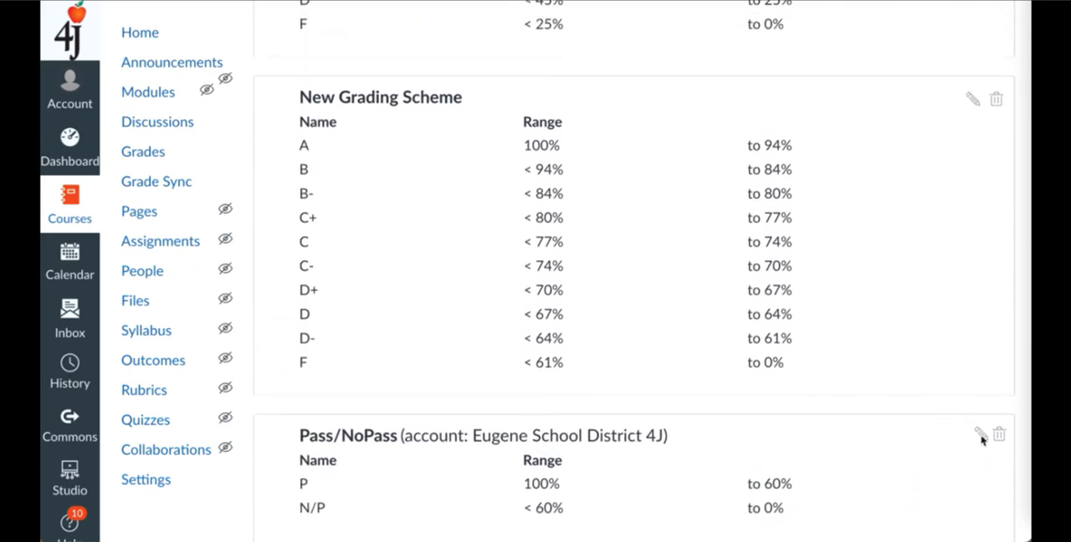
pyautogui.scroll(-1, 941, 452)
pyautogui.scroll(-5, 909, 273)
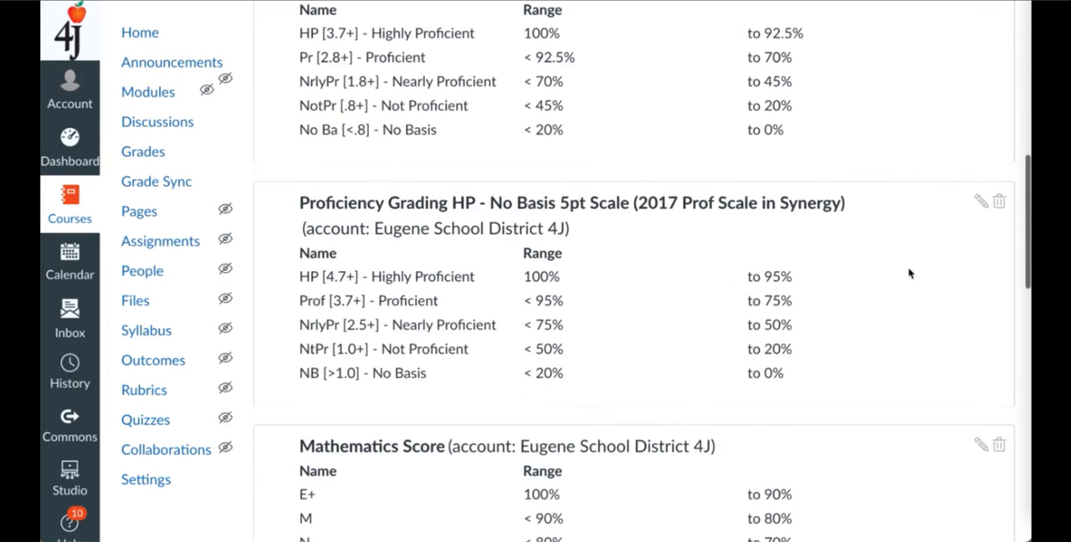
# - Add a new grading scheme and title it with the teacher's first name followed by "'s Grading"
pyautogui.scroll(15, 910, 273)
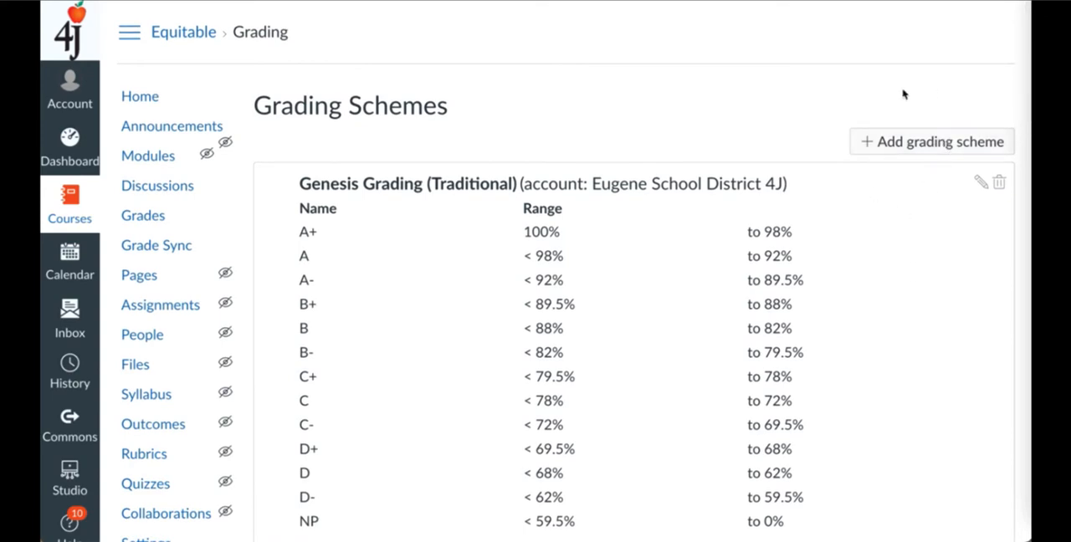
pyautogui.click(922, 142)
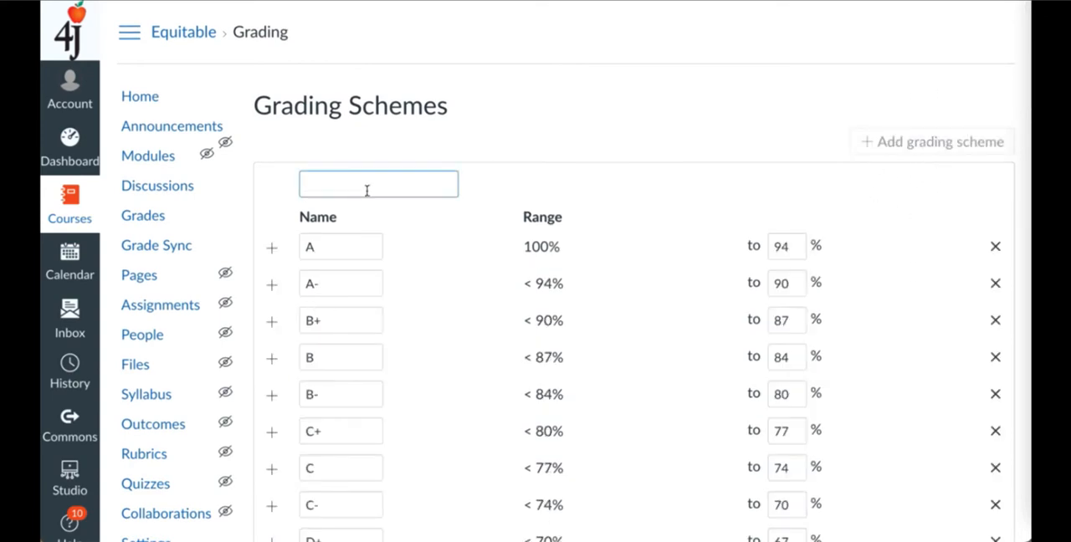
pyautogui.write("Dustin's Grading")
# - Remove the A- and B+ ranges from the new scheme, and try inserting a blank range below A before deleting it
pyautogui.click(995, 283)
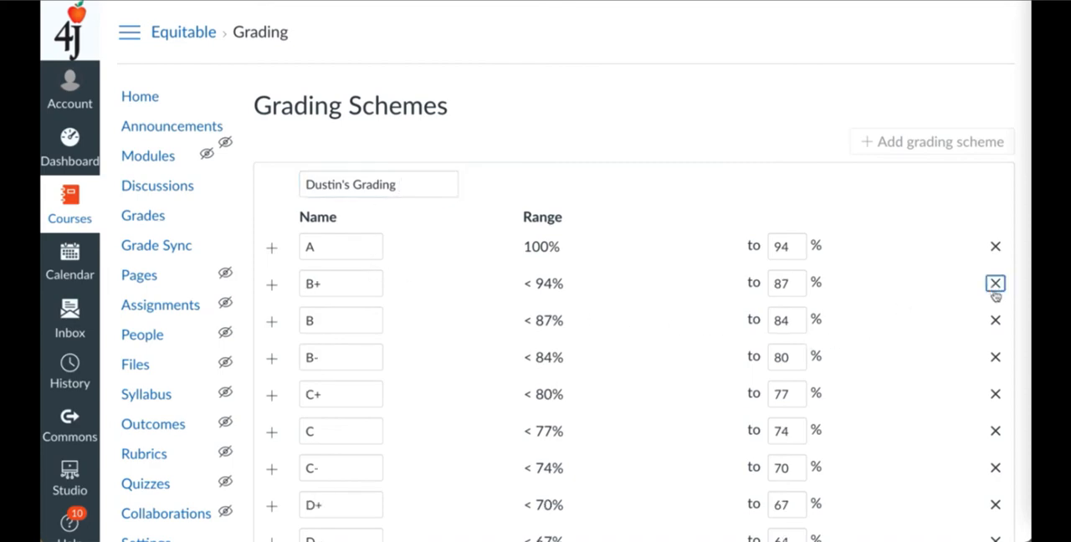
pyautogui.click(995, 284)
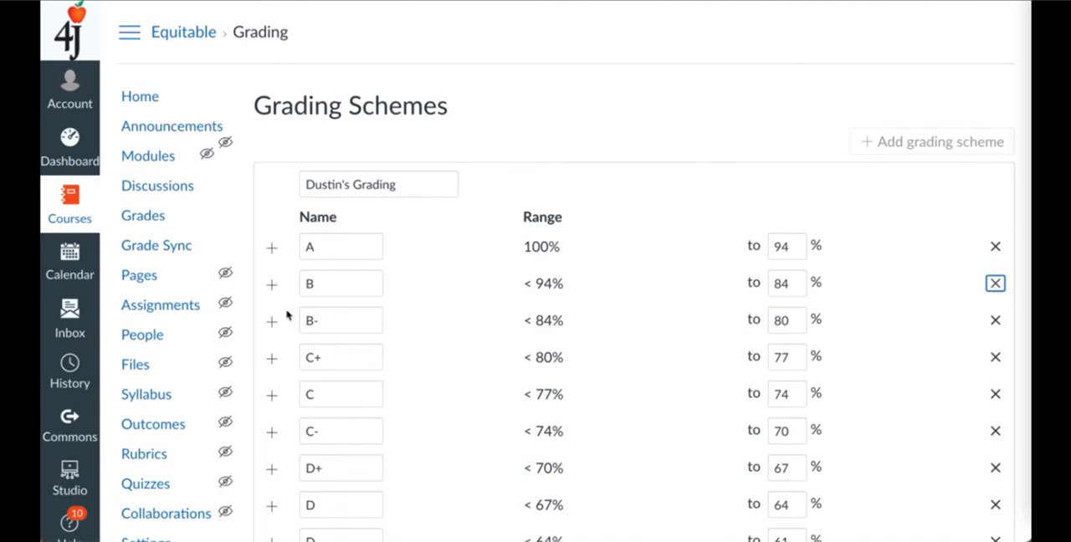
pyautogui.click(272, 251)
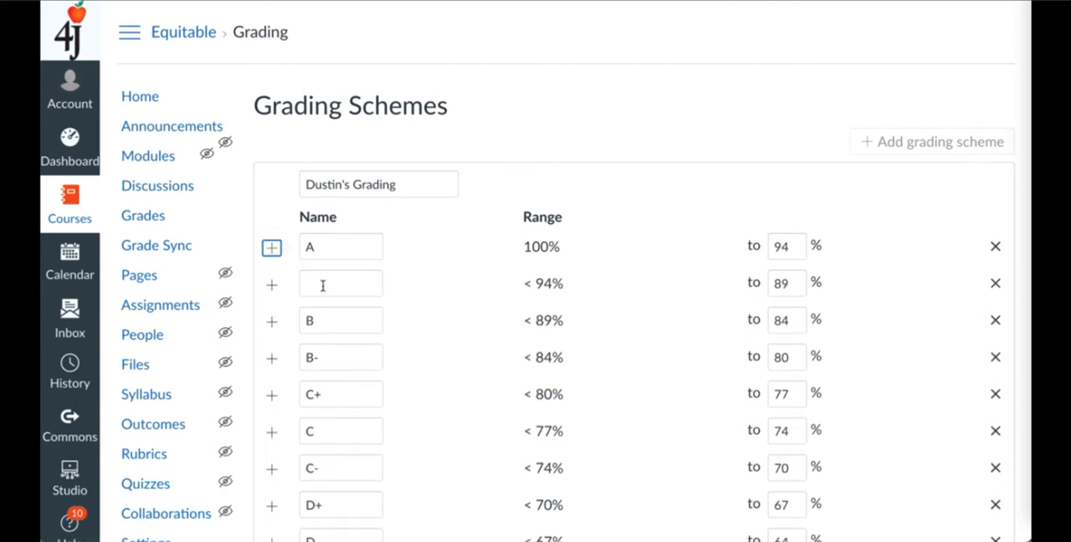
pyautogui.click(995, 285)
# - Rename the F range to "No Pass" and save the new grading scheme
pyautogui.scroll(-1, 675, 346)
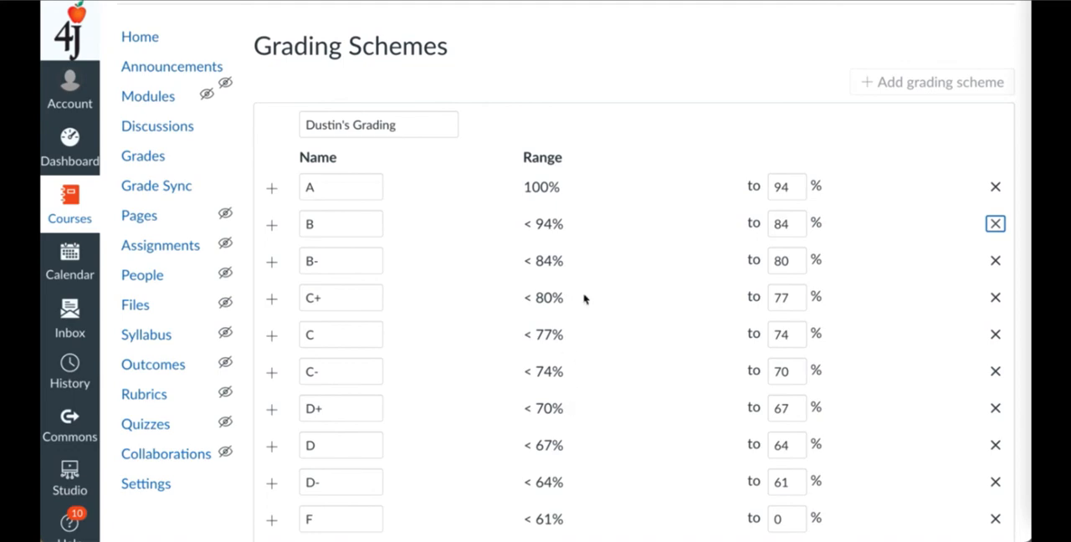
pyautogui.scroll(-4, 605, 410)
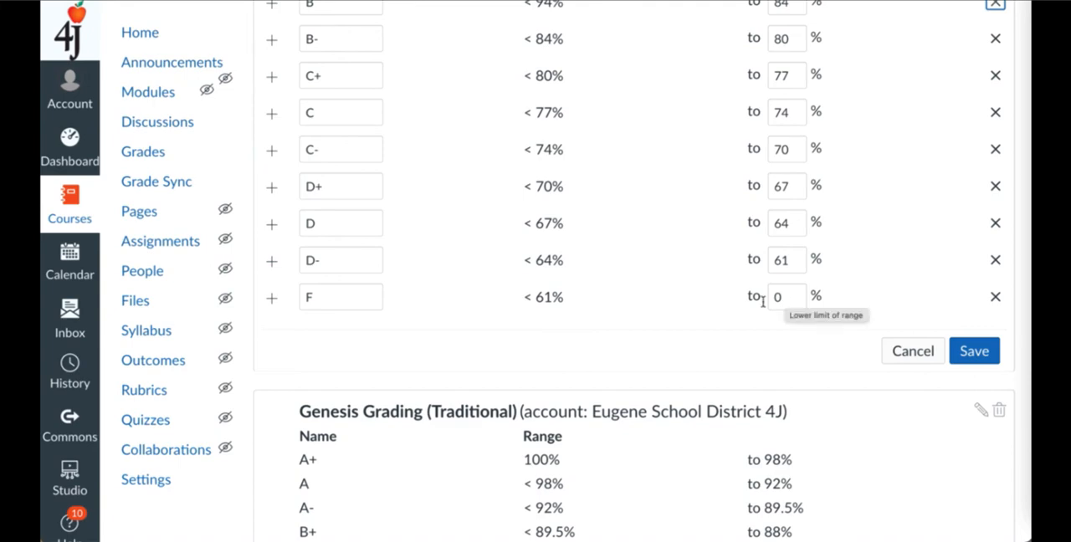
pyautogui.click(344, 297)
pyautogui.press('BackSpace')
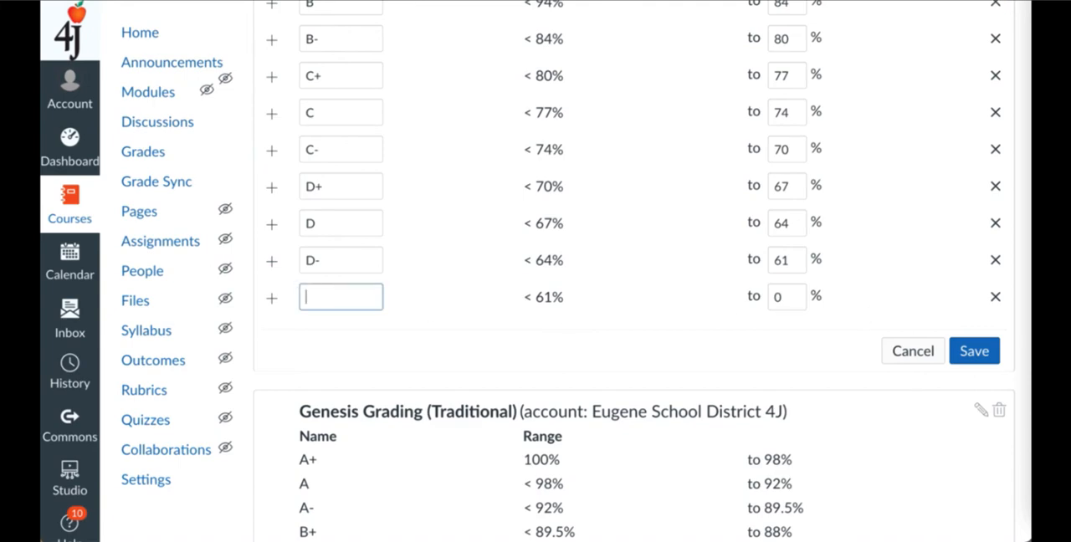
pyautogui.write('No Pass')
pyautogui.click(462, 342)
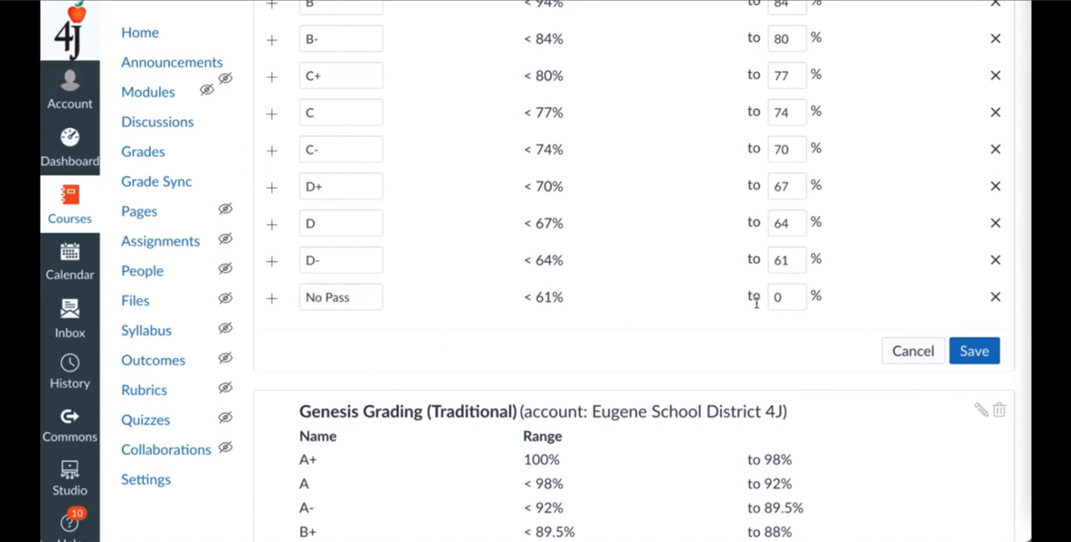
pyautogui.scroll(3, 756, 303)
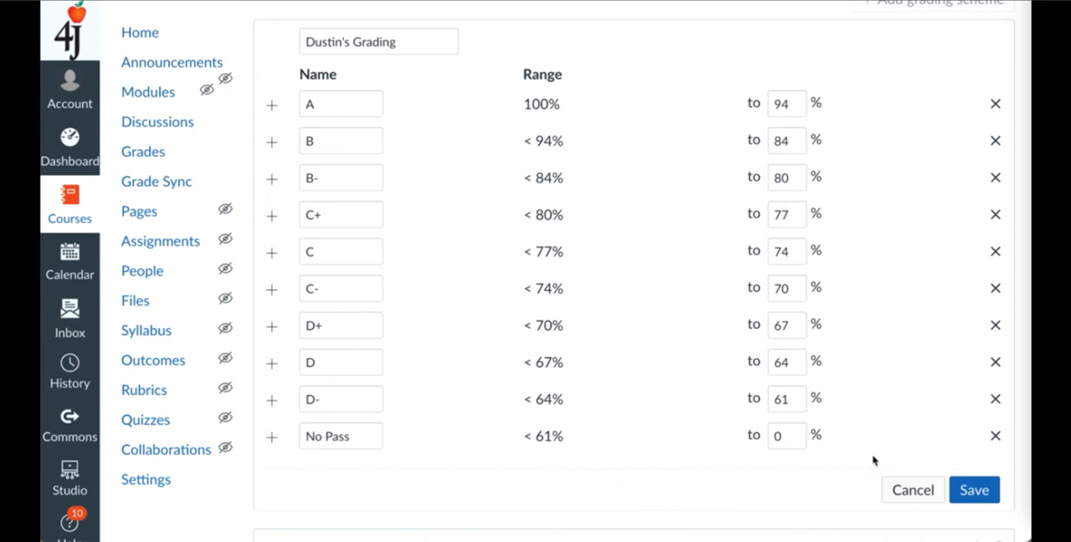
pyautogui.click(974, 491)
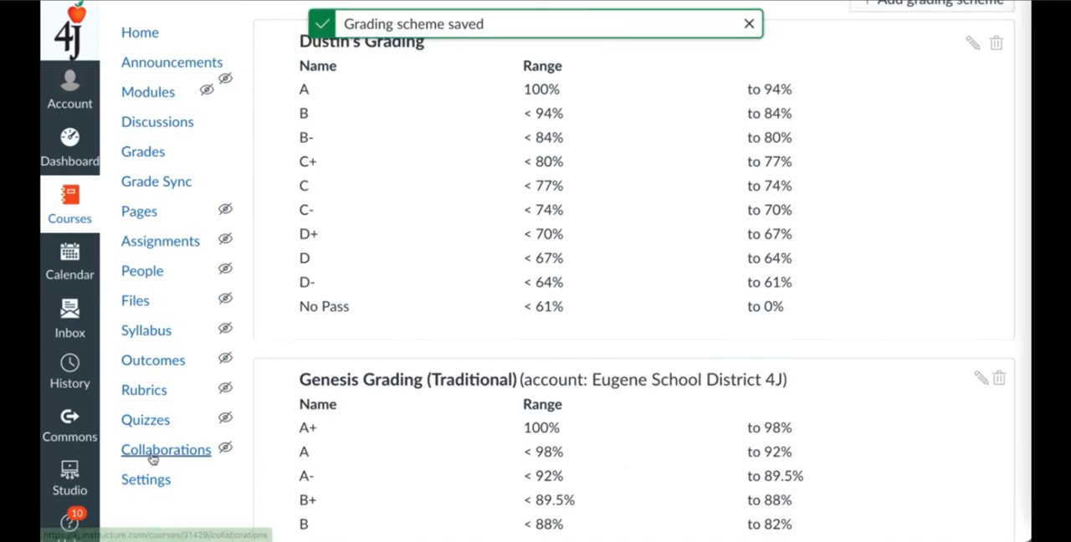